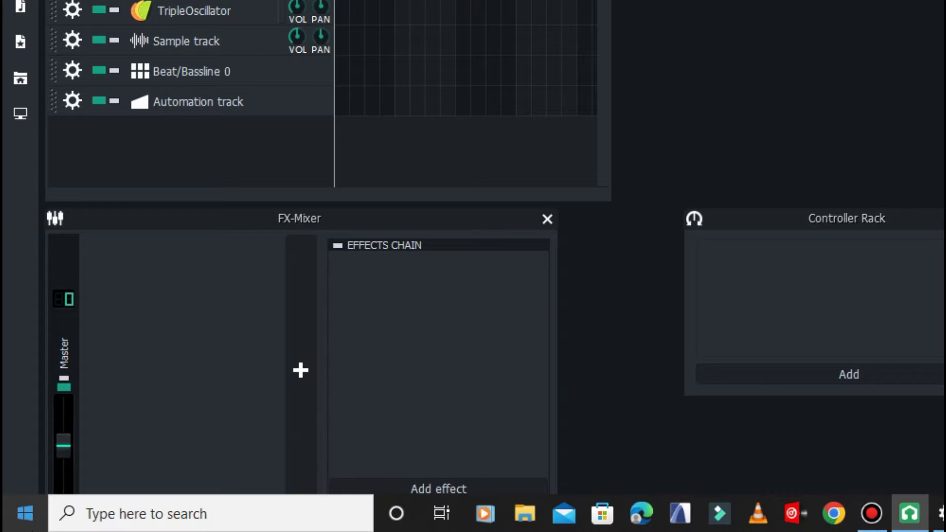
Check the system About information, then review the VST-plugin directory path in LMMS settings
{"action": "right_click", "coordinate": [37, 526]}
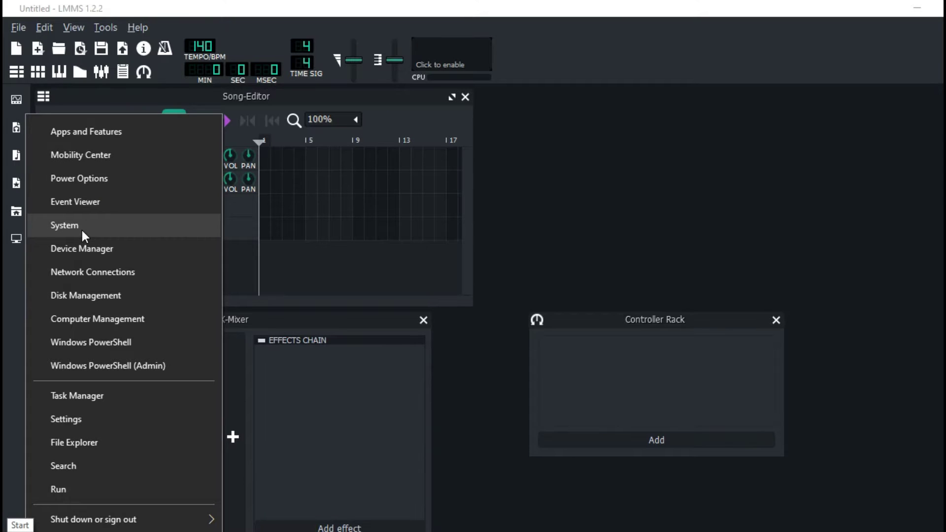
{"action": "left_click", "coordinate": [65, 225]}
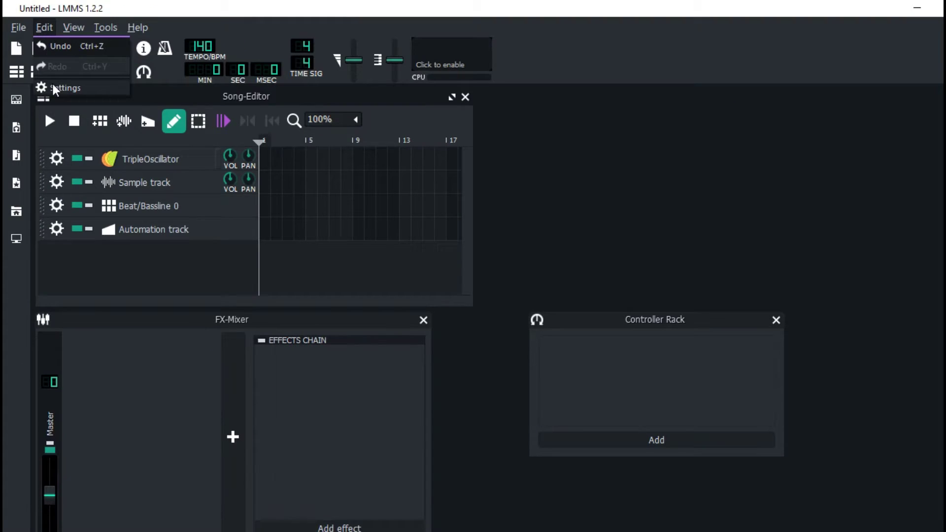
{"action": "left_click", "coordinate": [54, 87]}
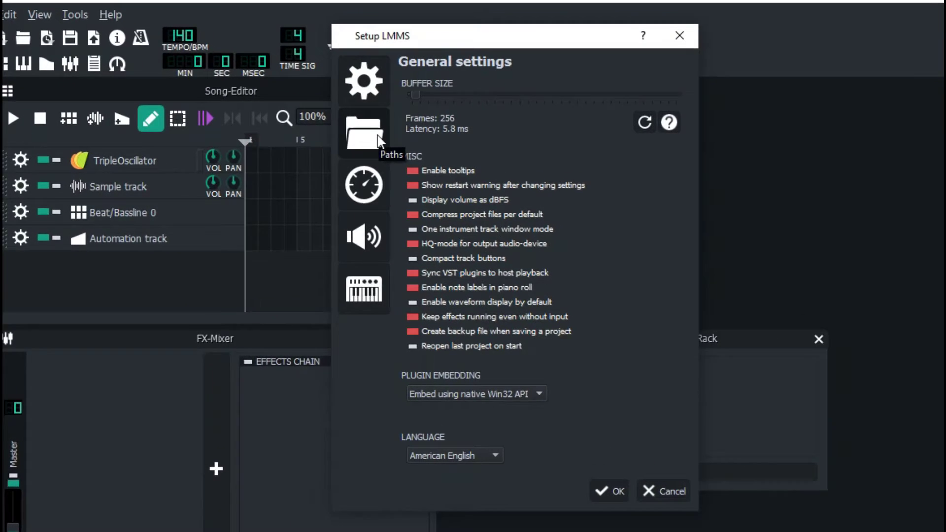
{"action": "left_click", "coordinate": [377, 141]}
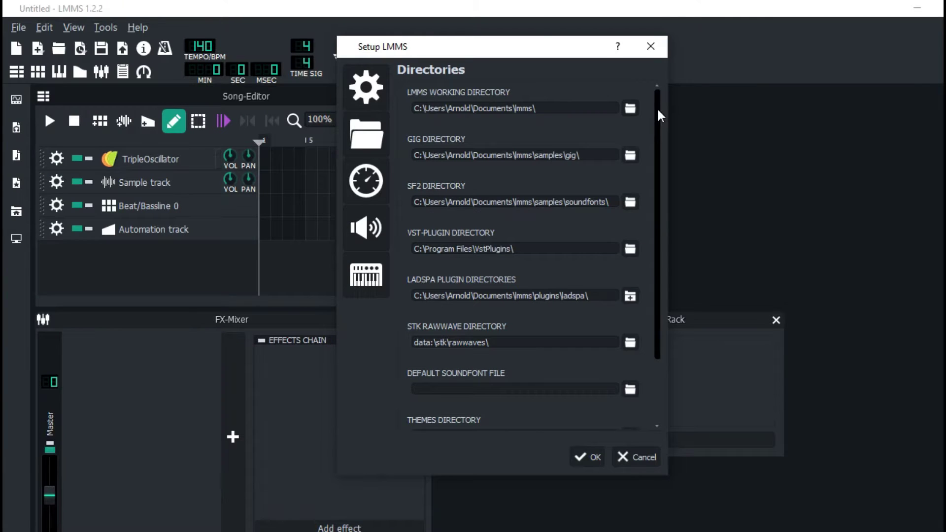
{"action": "left_click_drag", "start_coordinate": [660, 115], "coordinate": [654, 373]}
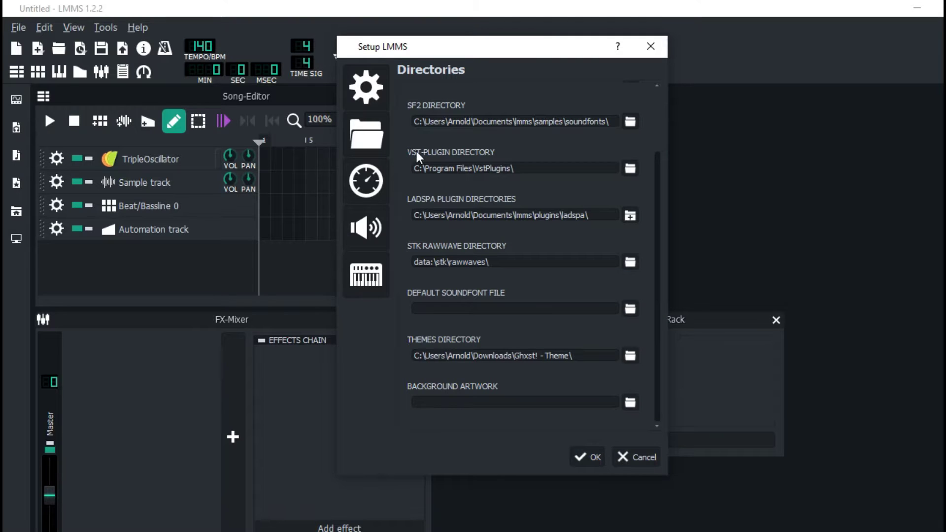
{"action": "left_click_drag", "start_coordinate": [540, 48], "coordinate": [513, 58]}
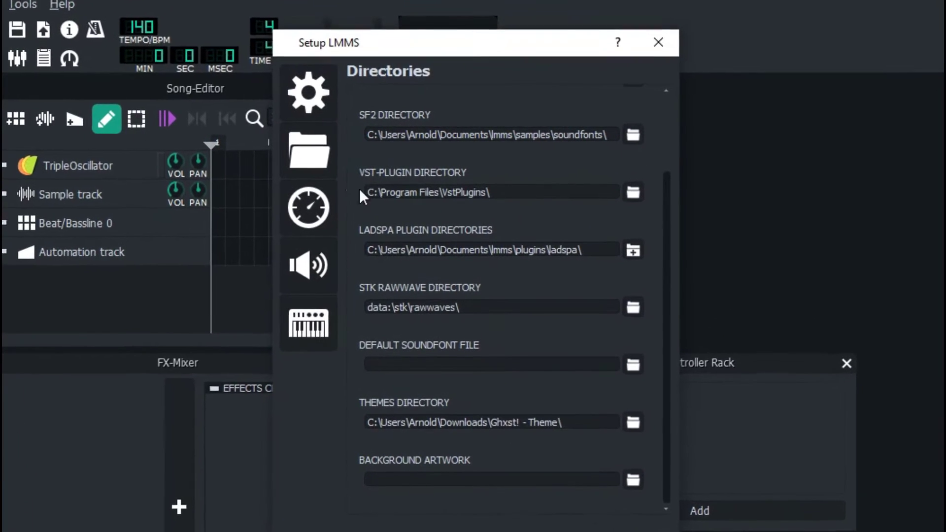
{"action": "left_click_drag", "start_coordinate": [365, 196], "coordinate": [542, 194]}
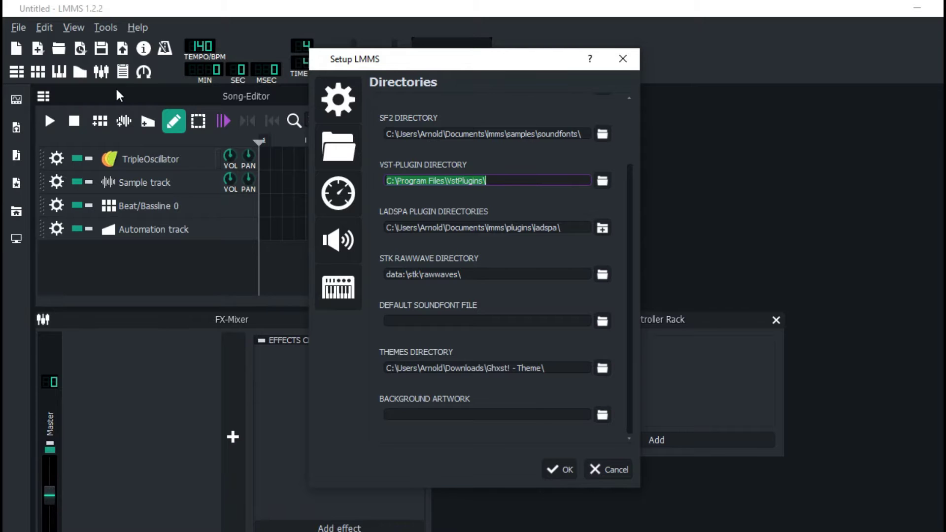
{"action": "left_click", "coordinate": [623, 59]}
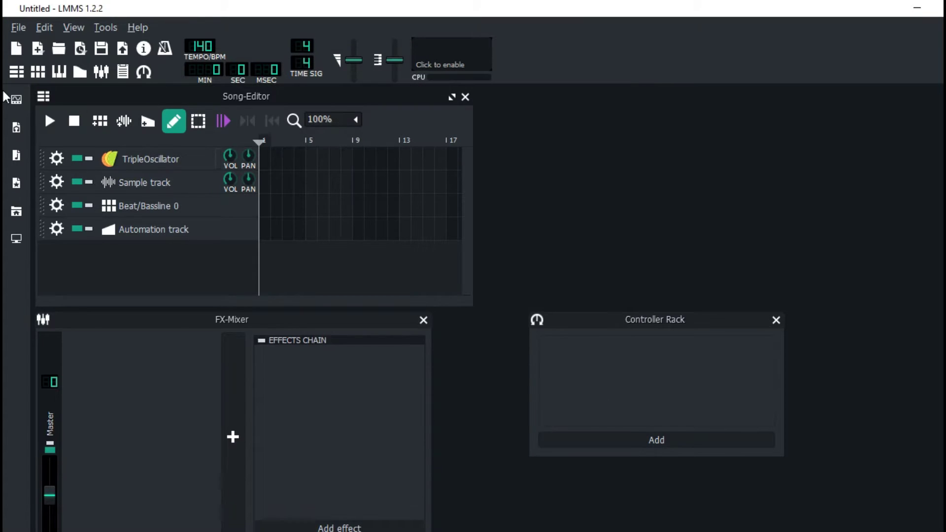
Add a VeSTige instrument track to the Song-Editor and open its instrument window
{"action": "left_click", "coordinate": [14, 98]}
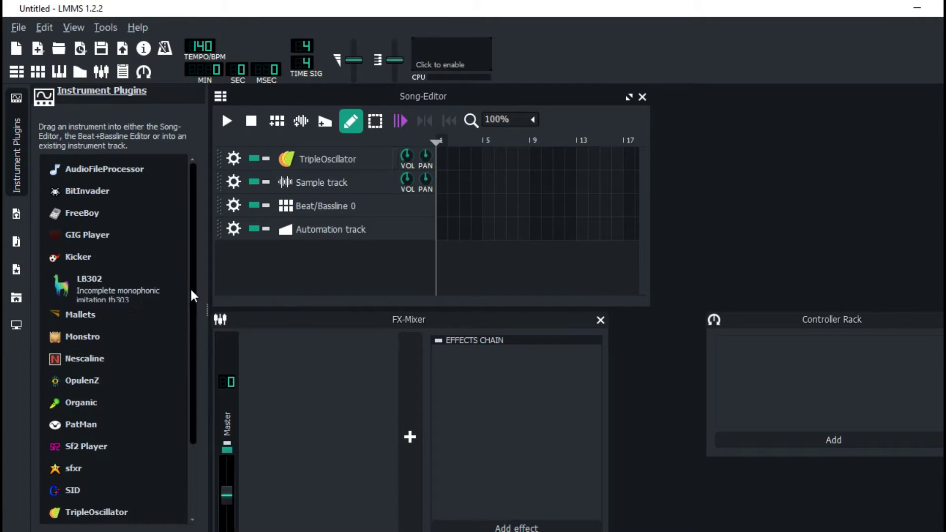
{"action": "scroll", "coordinate": [191, 355], "scroll_direction": "down", "scroll_amount": 2}
{"action": "left_click_drag", "start_coordinate": [64, 465], "coordinate": [339, 288]}
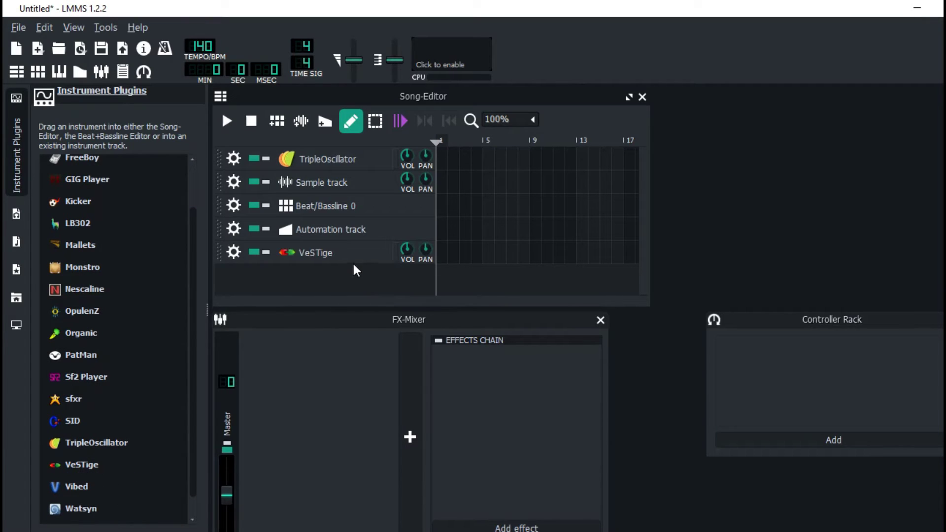
{"action": "left_click", "coordinate": [367, 261]}
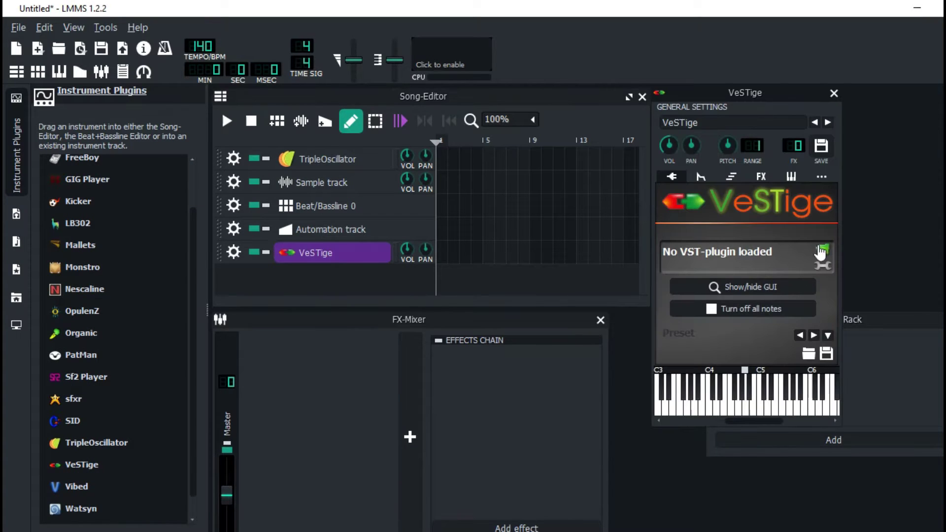
Confirm the VeSTige plugin browser opens in C:\Program Files\VstPlugins
{"action": "left_click", "coordinate": [824, 253]}
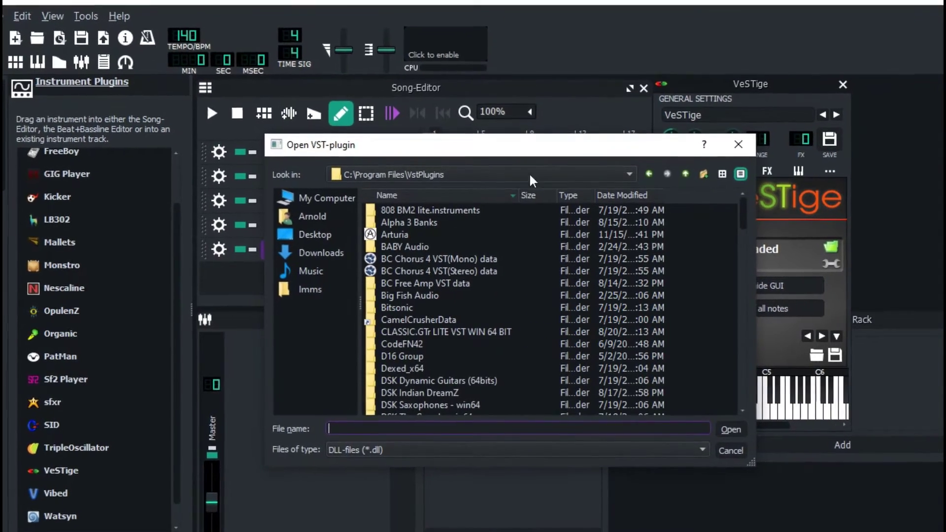
{"action": "left_click", "coordinate": [419, 164]}
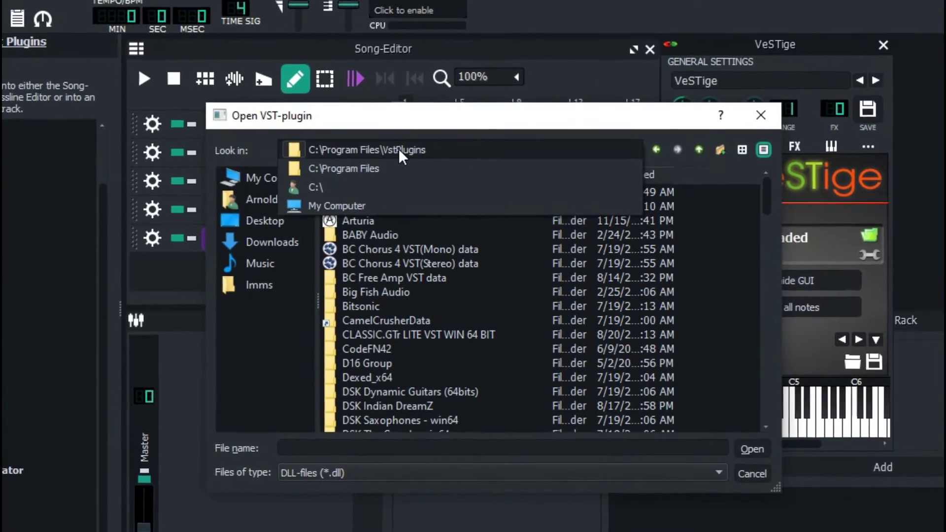
{"action": "left_click", "coordinate": [403, 153]}
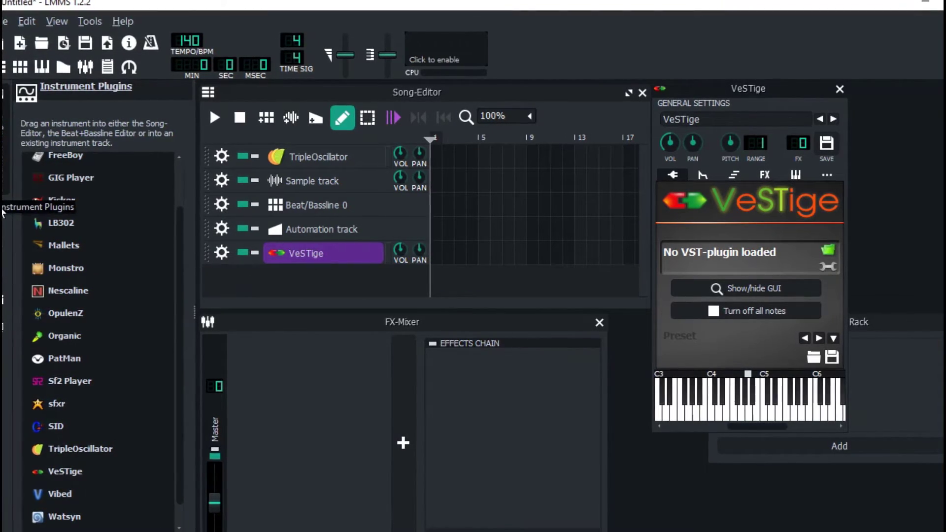
Switch the sidebar to the My Computer browser and remove the VeSTige test track
{"action": "left_click", "coordinate": [4, 268]}
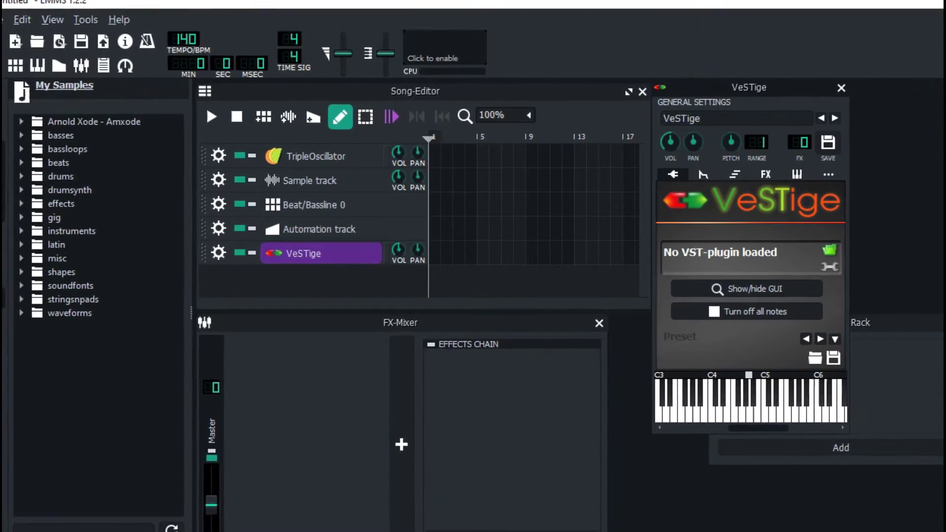
{"action": "left_click", "coordinate": [3, 404]}
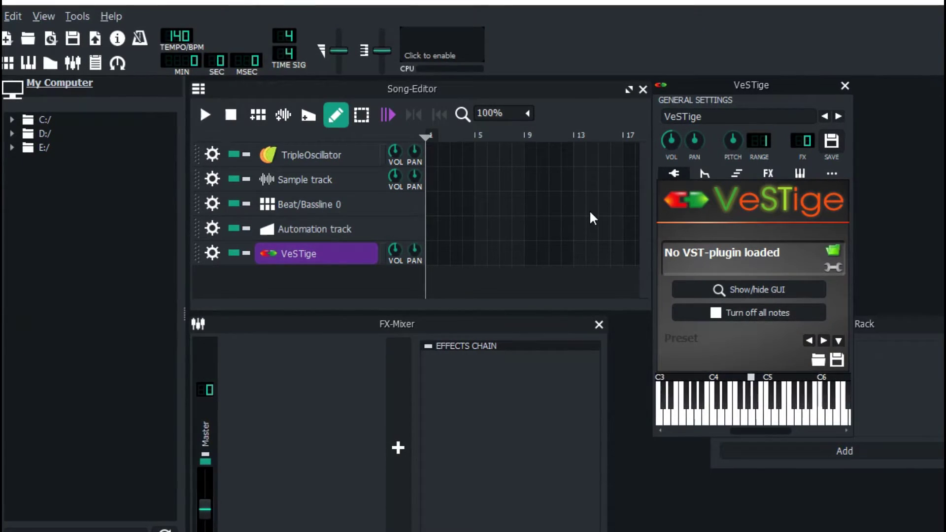
{"action": "left_click", "coordinate": [209, 255]}
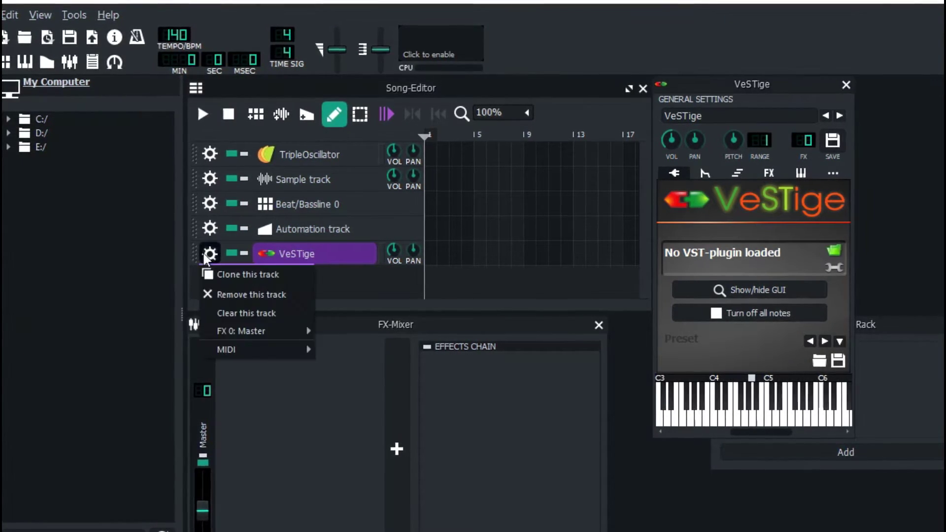
{"action": "left_click", "coordinate": [208, 295]}
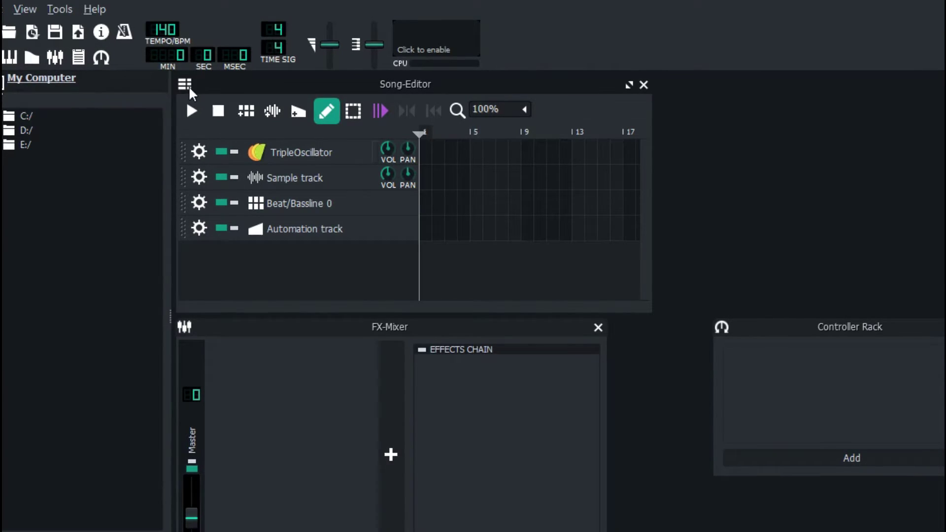
{"action": "left_click", "coordinate": [26, 9]}
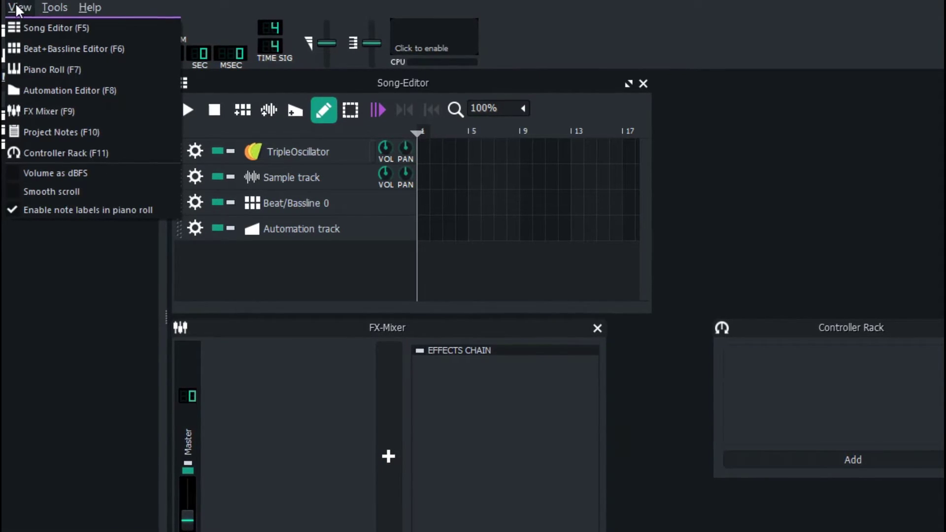
{"action": "left_click", "coordinate": [17, 6]}
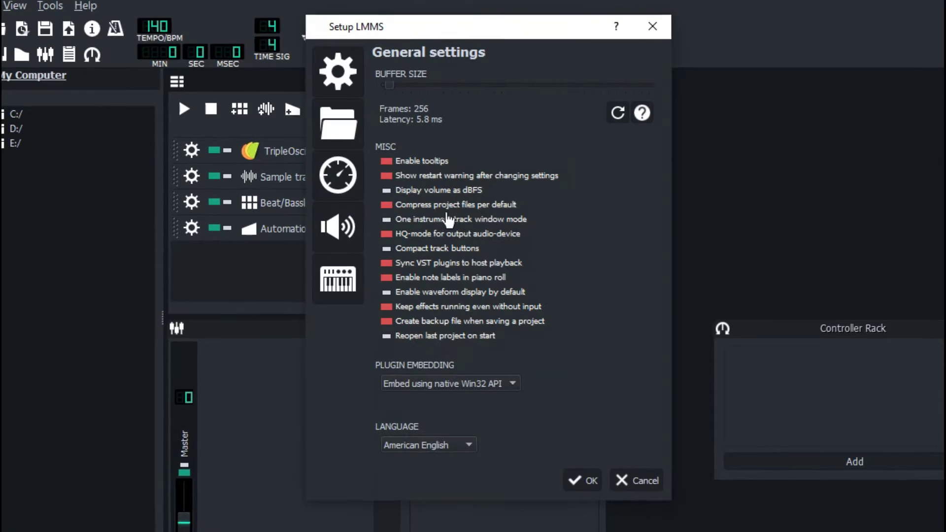
{"action": "left_click", "coordinate": [346, 130]}
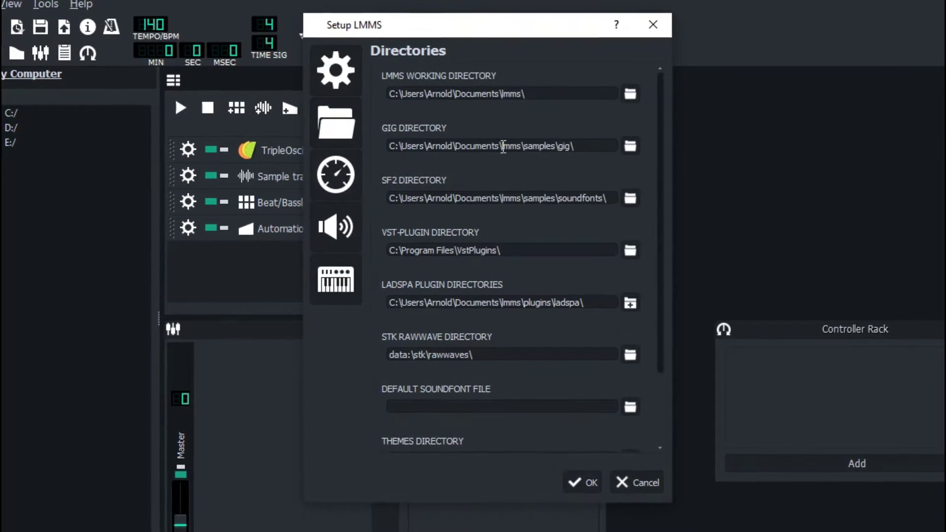
{"action": "left_click", "coordinate": [653, 23]}
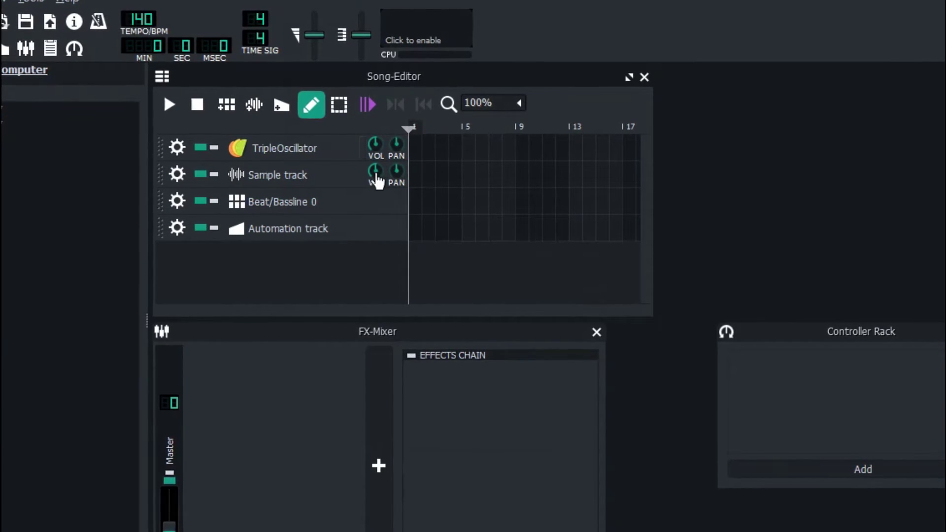
Delete the Automation and TripleOscillator tracks, then view the Sample track's effects chain
{"action": "left_click", "coordinate": [306, 180]}
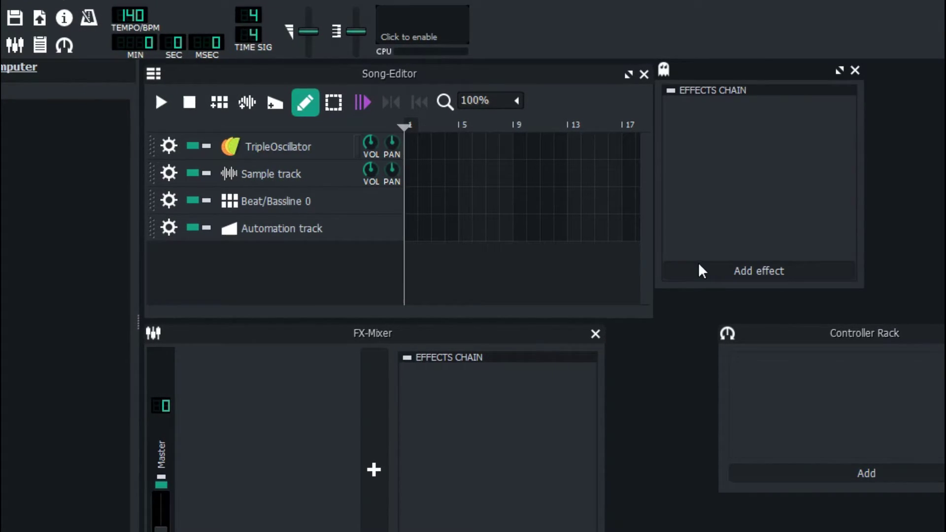
{"action": "left_click", "coordinate": [170, 231]}
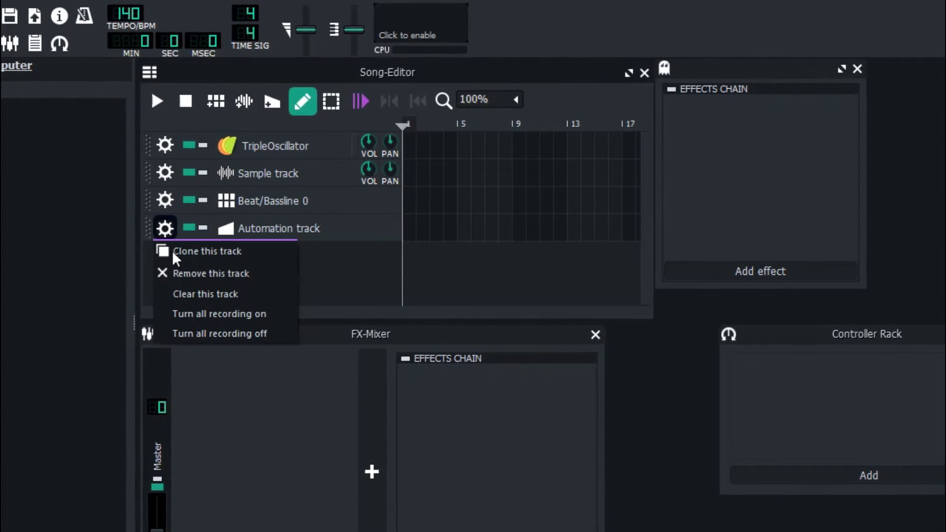
{"action": "left_click", "coordinate": [176, 273]}
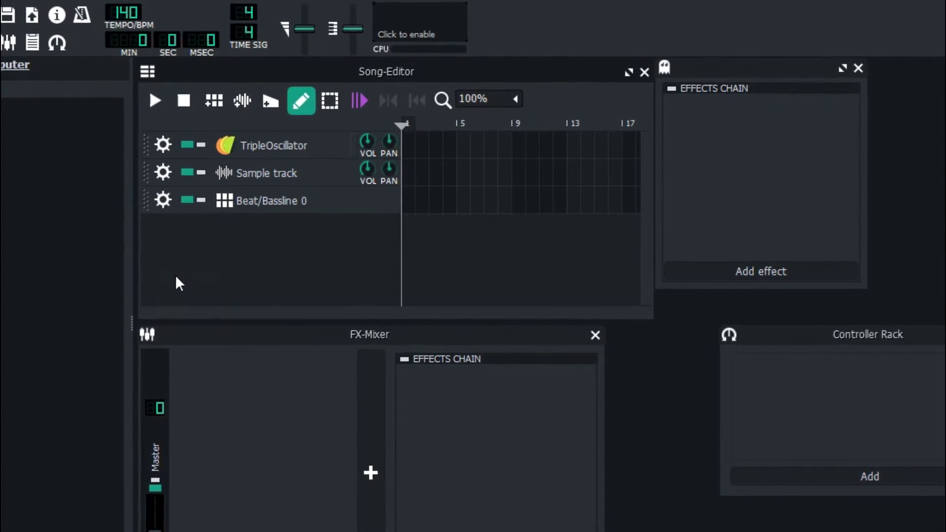
{"action": "left_click", "coordinate": [162, 144]}
{"action": "left_click", "coordinate": [186, 191]}
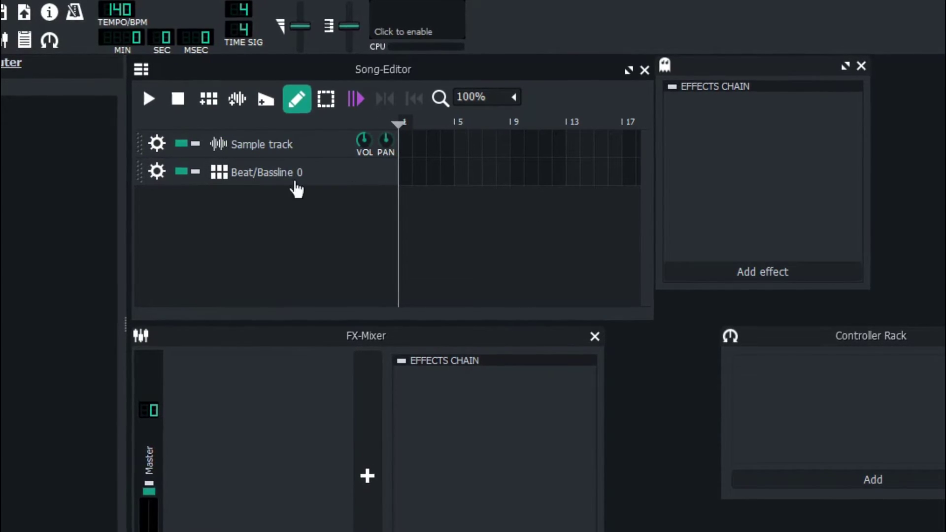
{"action": "left_click", "coordinate": [290, 144]}
{"action": "left_click", "coordinate": [290, 144]}
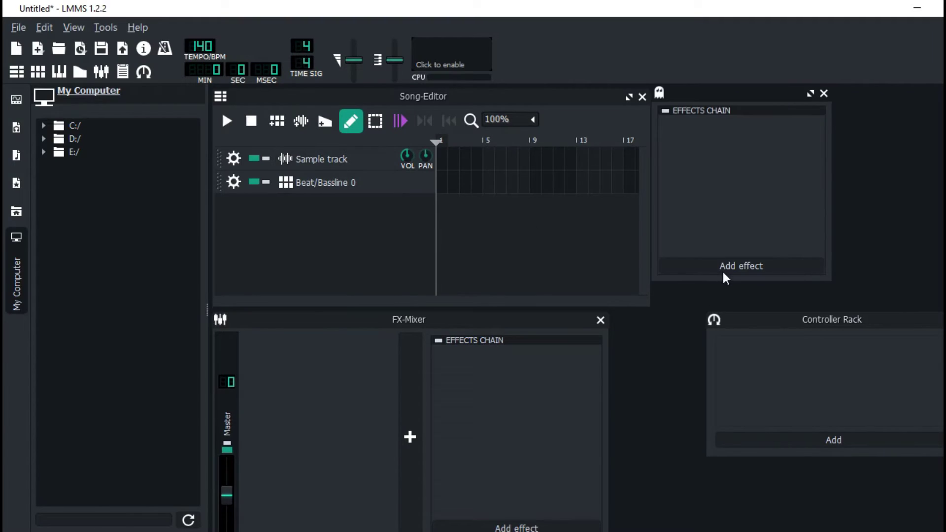
{"action": "left_click", "coordinate": [739, 271]}
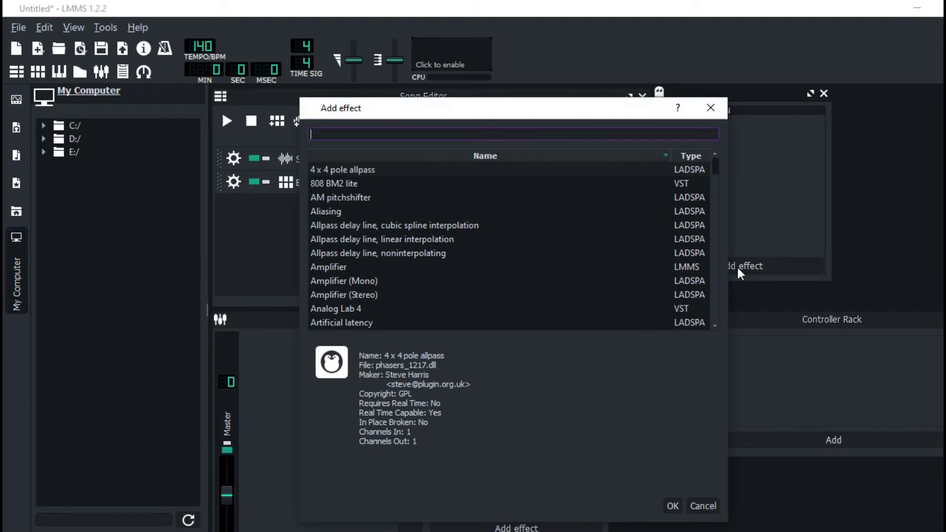
{"action": "type", "text": "eff"}
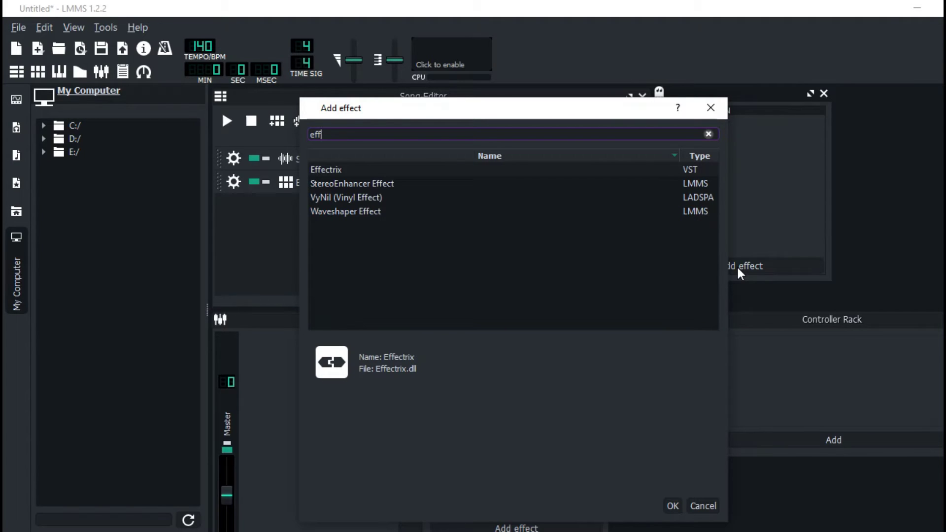
{"action": "key", "text": "BackSpace"}
{"action": "key", "text": "BackSpace"}
{"action": "key", "text": "BackSpace"}
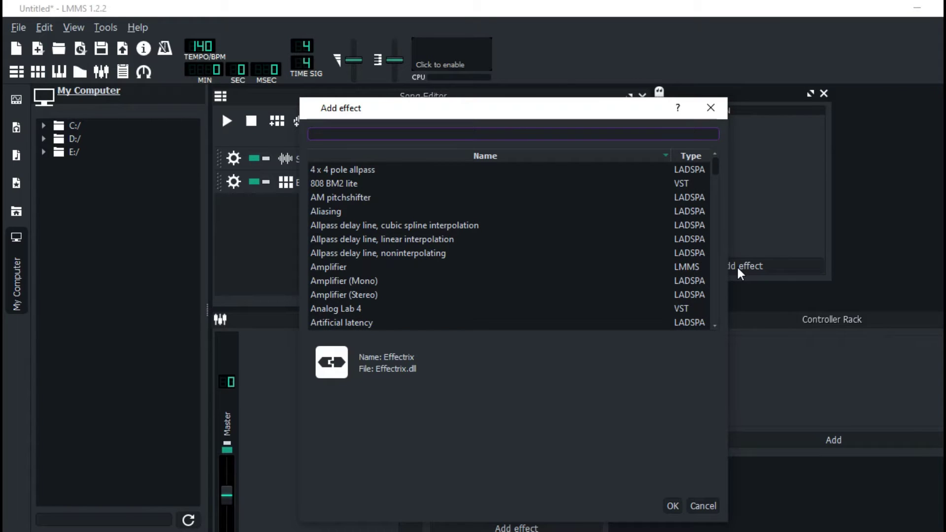
{"action": "type", "text": "vin"}
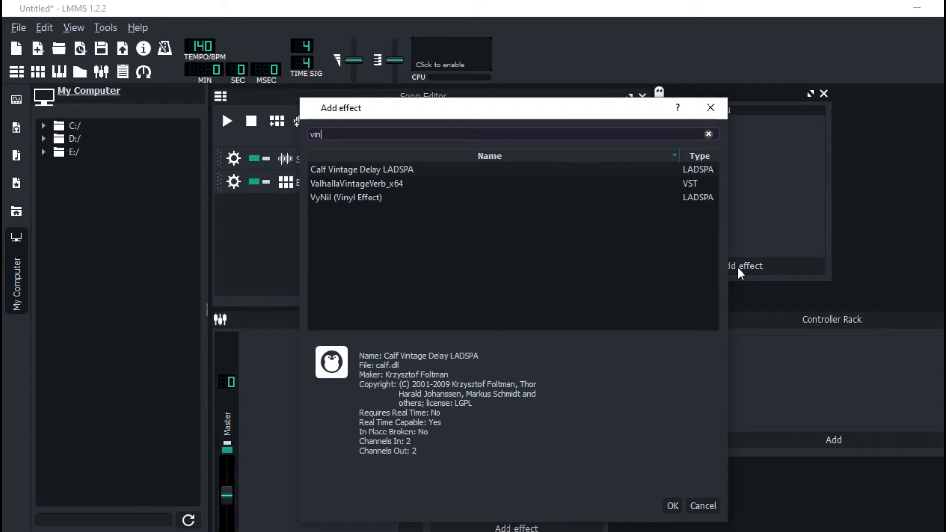
{"action": "left_click", "coordinate": [388, 188]}
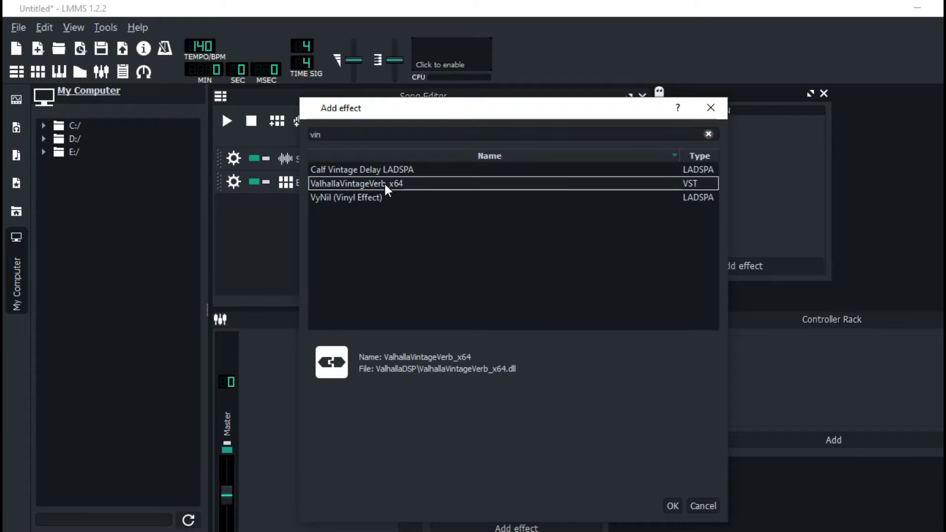
{"action": "left_click", "coordinate": [710, 107]}
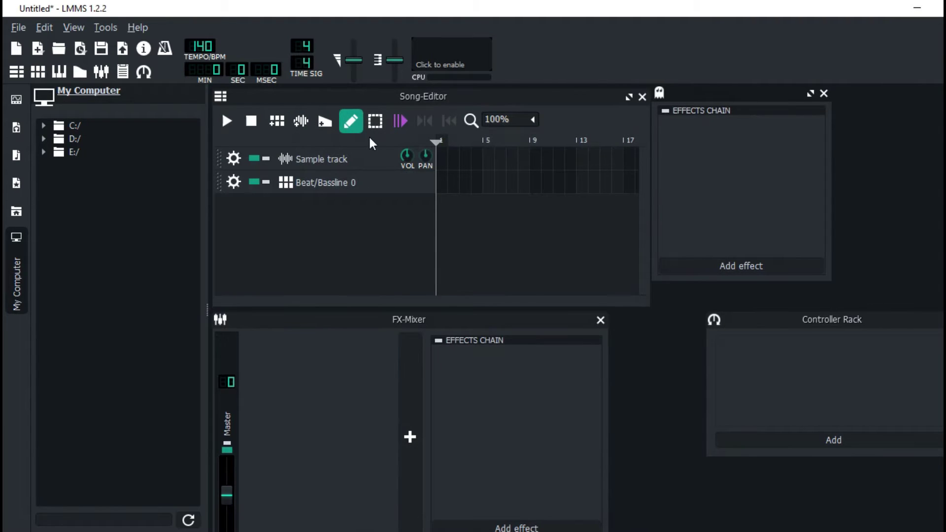
Navigate from Local Disk (C:) through Program Files into the VstPlugins folder
{"action": "left_click", "coordinate": [87, 50]}
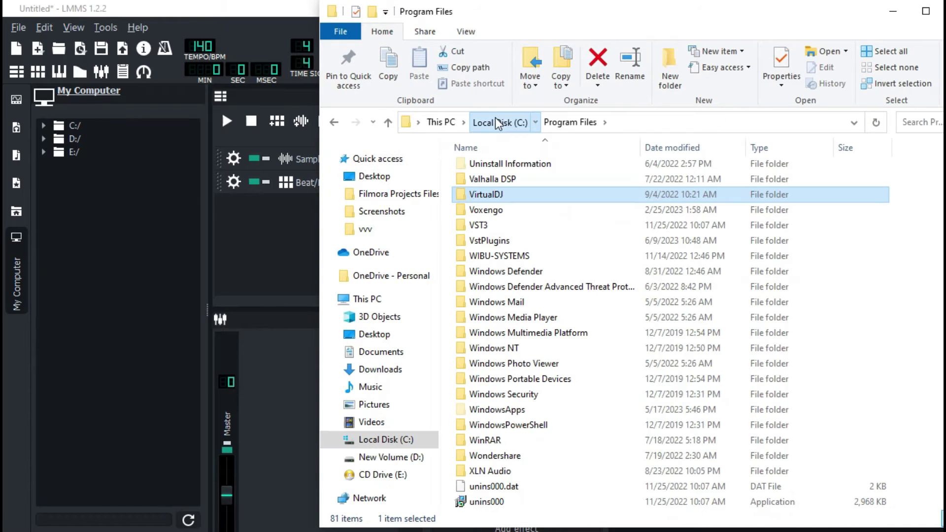
{"action": "left_click", "coordinate": [498, 122]}
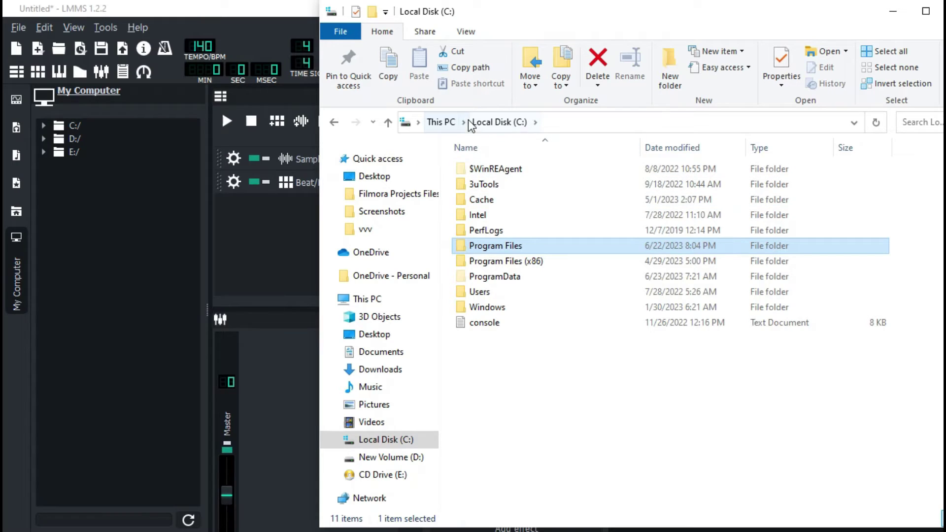
{"action": "double_click", "coordinate": [501, 251]}
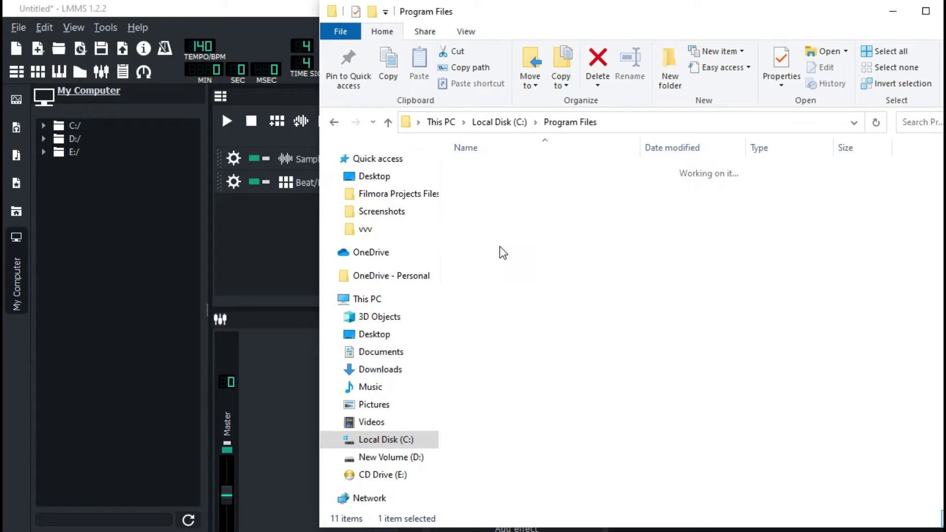
{"action": "left_click", "coordinate": [491, 329]}
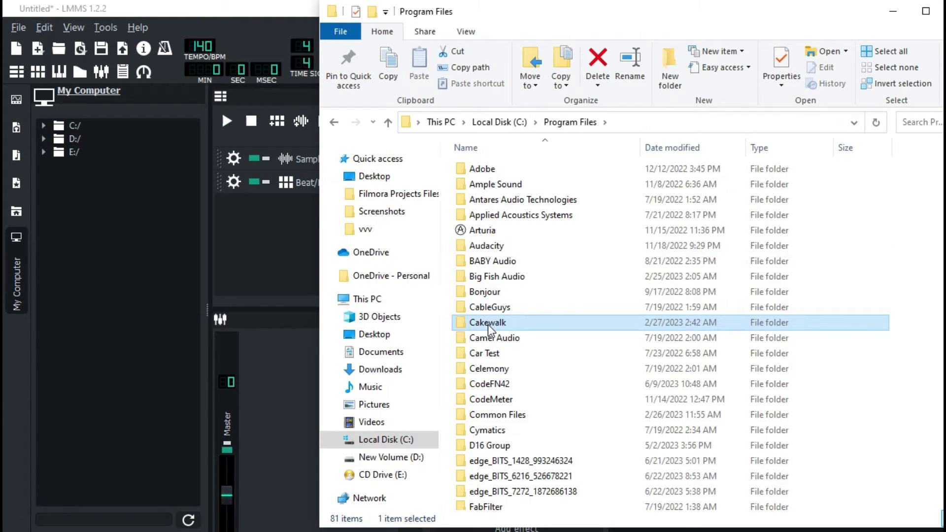
{"action": "key", "text": "v"}
{"action": "key", "text": "v"}
{"action": "key", "text": "v"}
{"action": "key", "text": "v"}
{"action": "key", "text": "v"}
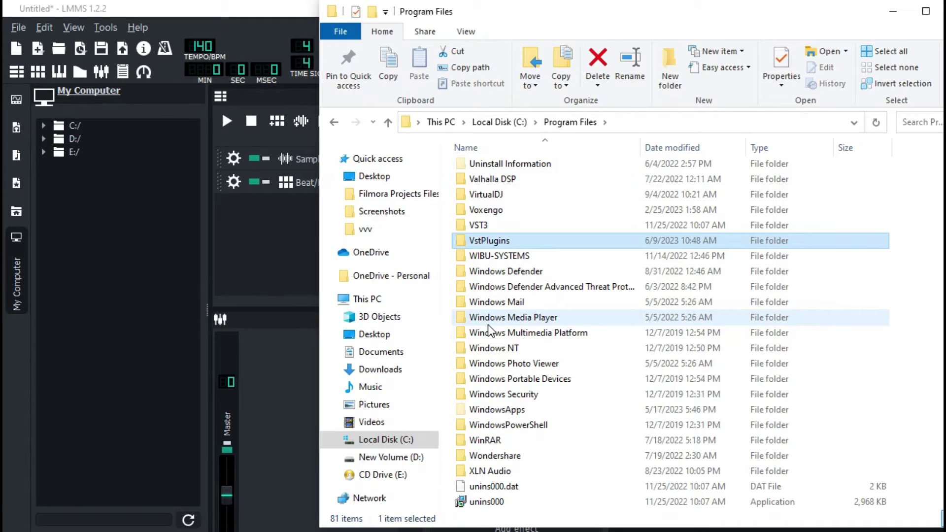
{"action": "key", "text": "Return"}
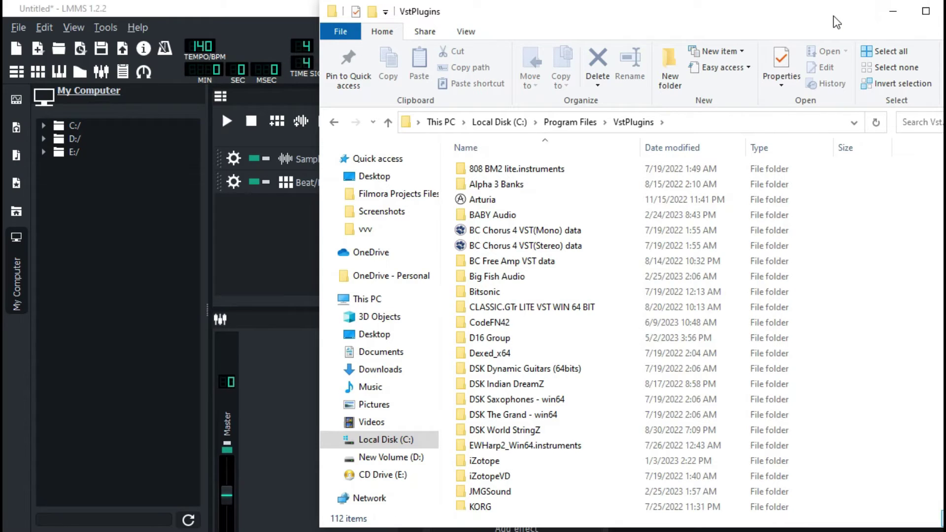
{"action": "left_click_drag", "start_coordinate": [837, 21], "coordinate": [812, 11]}
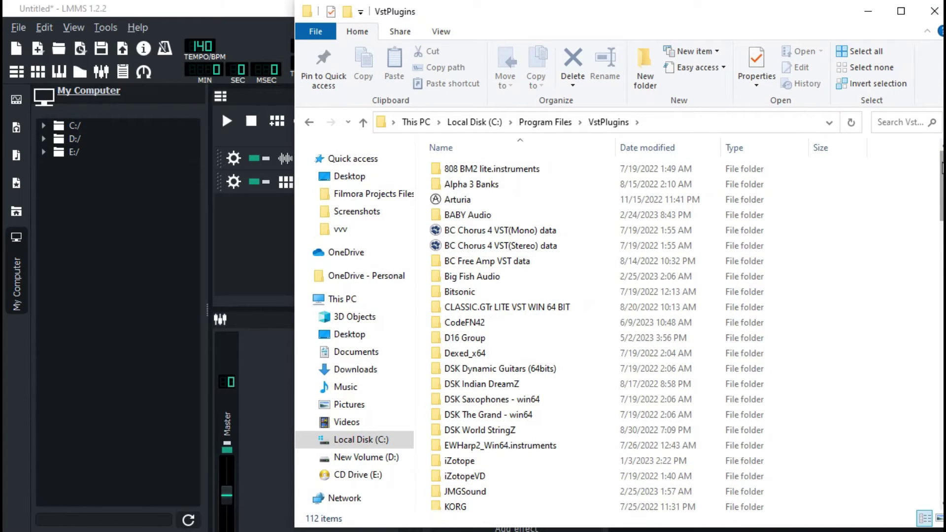
{"action": "scroll", "coordinate": [789, 167], "scroll_direction": "down", "scroll_amount": 20}
{"action": "scroll", "coordinate": [788, 168], "scroll_direction": "down", "scroll_amount": 7}
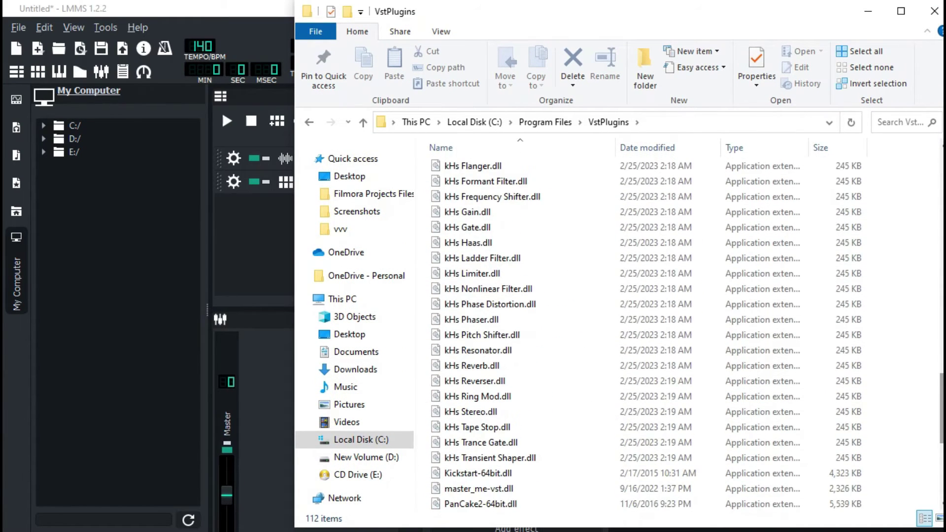
{"action": "scroll", "coordinate": [837, 392], "scroll_direction": "down", "scroll_amount": 6}
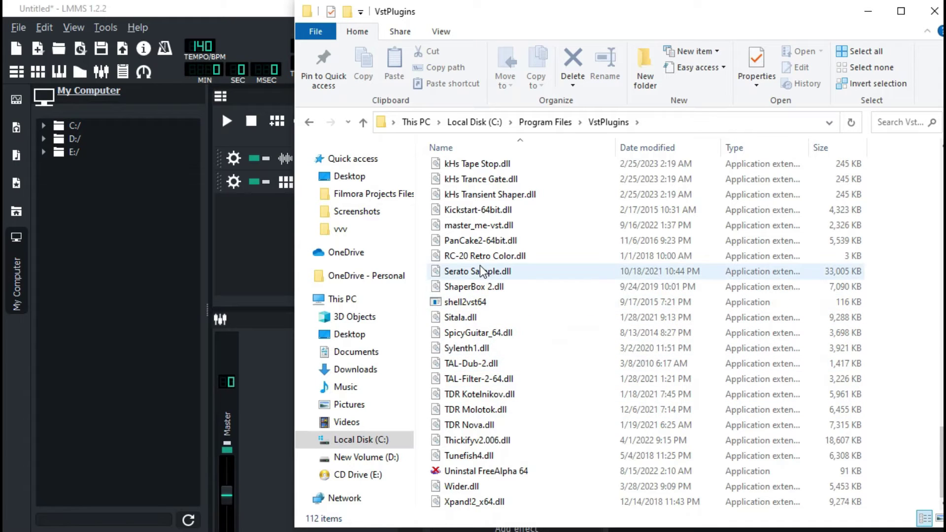
{"action": "left_click", "coordinate": [480, 272]}
{"action": "key", "text": "Up"}
{"action": "key", "text": "Up"}
{"action": "key", "text": "Up"}
{"action": "key", "text": "Up"}
{"action": "key", "text": "Up"}
{"action": "key", "text": "Up"}
{"action": "key", "text": "Up"}
{"action": "key", "text": "Up"}
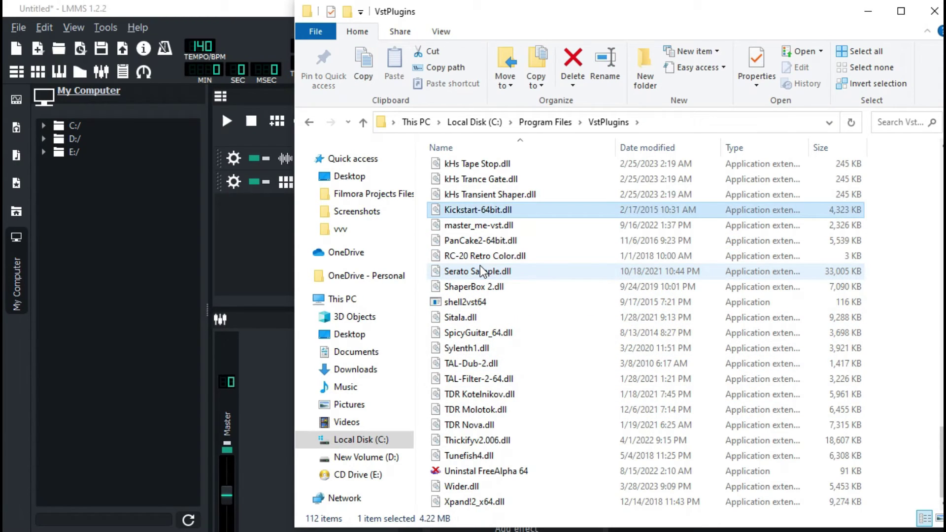
{"action": "key", "text": "Up"}
{"action": "key", "text": "Up"}
{"action": "key", "text": "Up"}
{"action": "key", "text": "Up"}
{"action": "key", "text": "Up"}
{"action": "key", "text": "Up"}
{"action": "key", "text": "Up"}
{"action": "key", "text": "Up"}
{"action": "key", "text": "Up"}
{"action": "key", "text": "Up"}
{"action": "key", "text": "Up"}
{"action": "key", "text": "Up"}
{"action": "key", "text": "Up"}
{"action": "key", "text": "Up"}
{"action": "key", "text": "Up"}
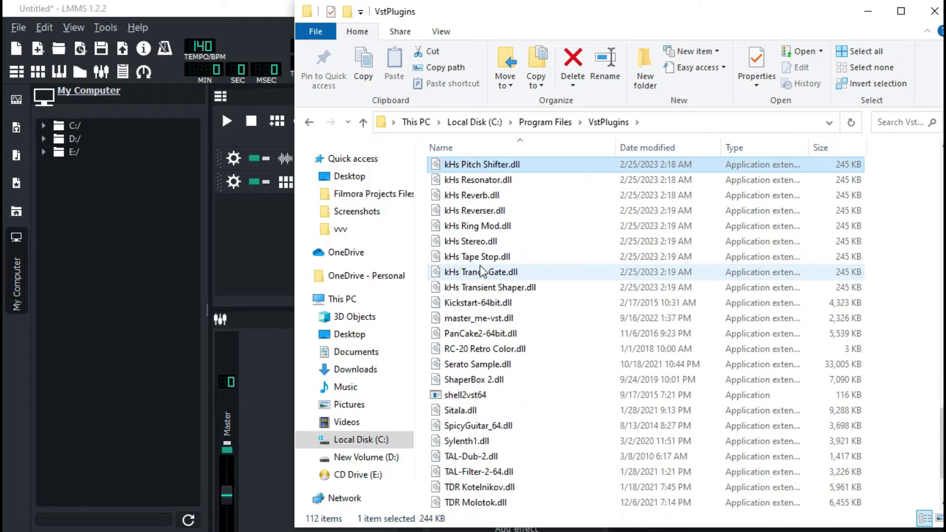
{"action": "key", "text": "Up"}
{"action": "key", "text": "Up"}
{"action": "key", "text": "Up"}
{"action": "key", "text": "Up"}
{"action": "key", "text": "Up"}
{"action": "key", "text": "Up"}
{"action": "key", "text": "Up"}
{"action": "key", "text": "Up"}
{"action": "key", "text": "Up"}
{"action": "key", "text": "Up"}
{"action": "key", "text": "Up"}
{"action": "key", "text": "Up"}
{"action": "key", "text": "Up"}
{"action": "key", "text": "Up"}
{"action": "key", "text": "Up"}
{"action": "key", "text": "Up"}
{"action": "key", "text": "Up"}
{"action": "key", "text": "Up"}
{"action": "key", "text": "Up"}
{"action": "key", "text": "Up"}
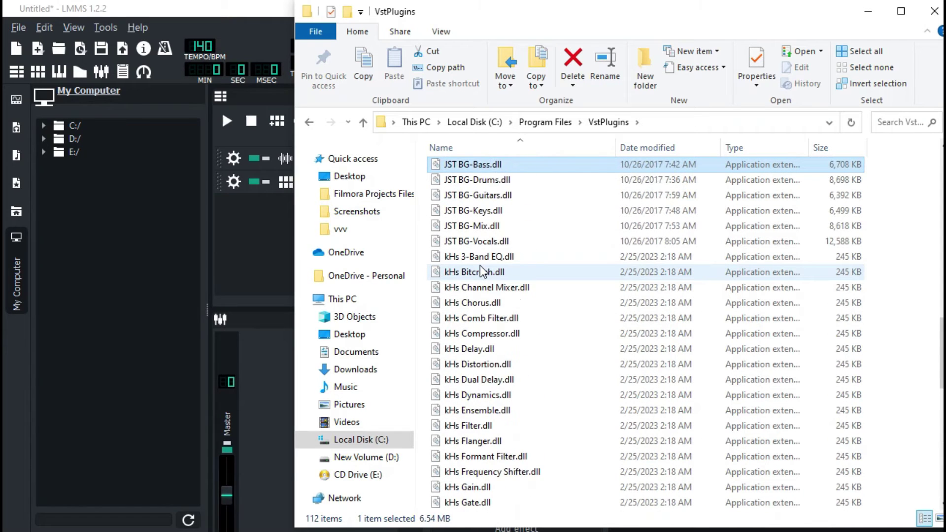
{"action": "key", "text": "Up"}
{"action": "key", "text": "Up"}
{"action": "key", "text": "Up"}
{"action": "key", "text": "Up"}
{"action": "key", "text": "Up"}
{"action": "key", "text": "Up"}
{"action": "key", "text": "Up"}
{"action": "key", "text": "Up"}
{"action": "key", "text": "Up"}
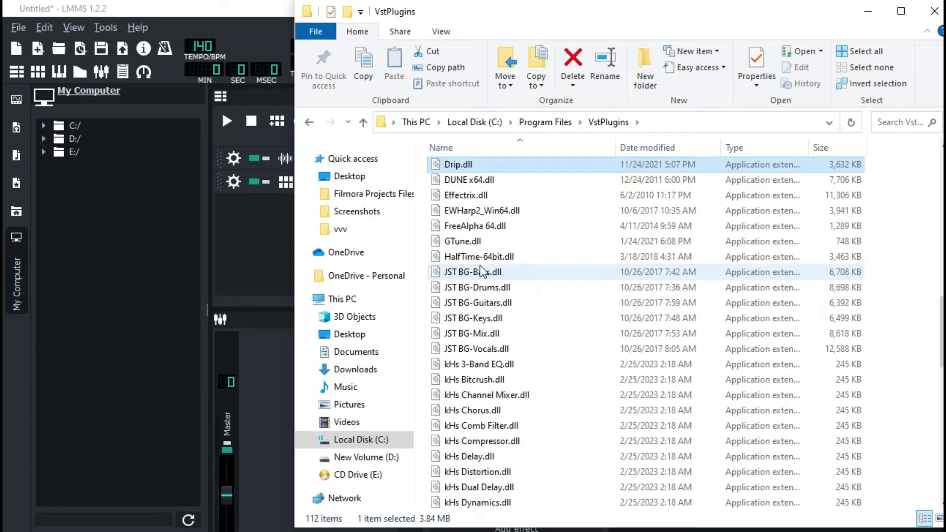
{"action": "key", "text": "Up"}
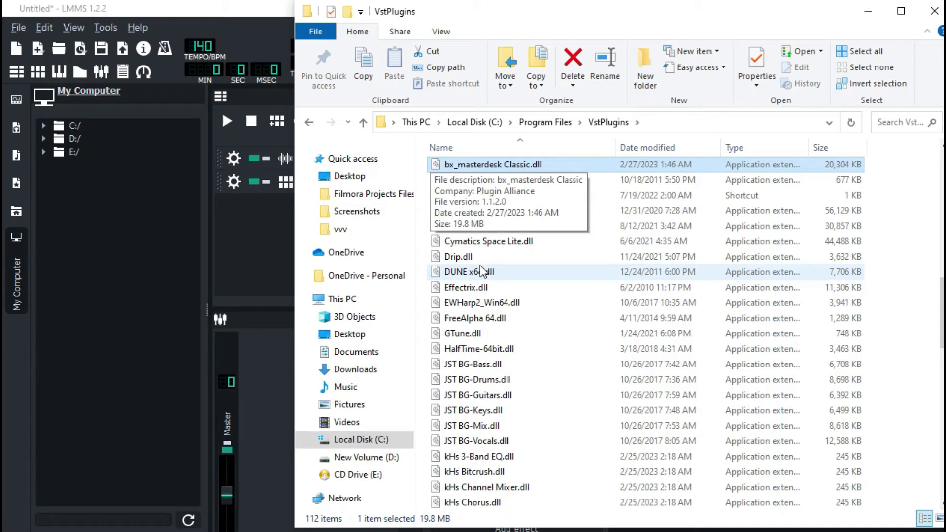
{"action": "left_click", "coordinate": [271, 229]}
{"action": "left_click", "coordinate": [868, 11]}
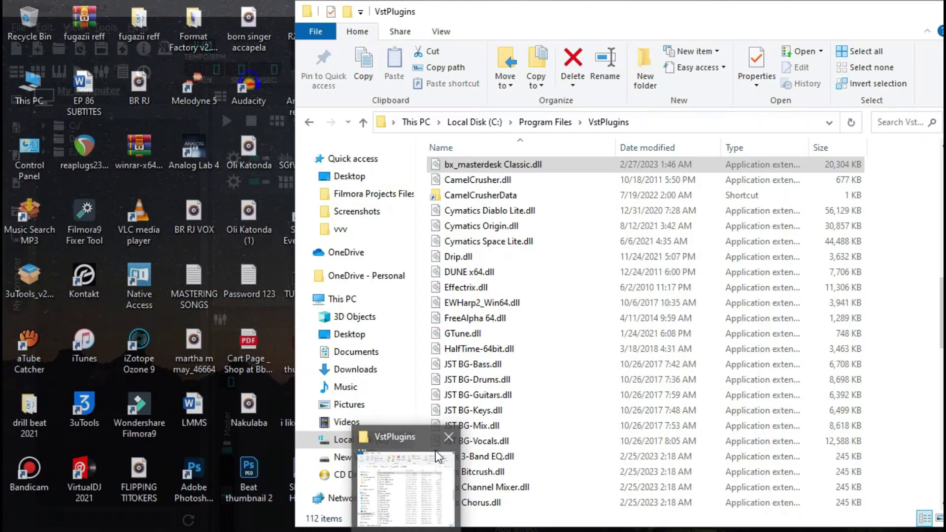
{"action": "left_click", "coordinate": [436, 451]}
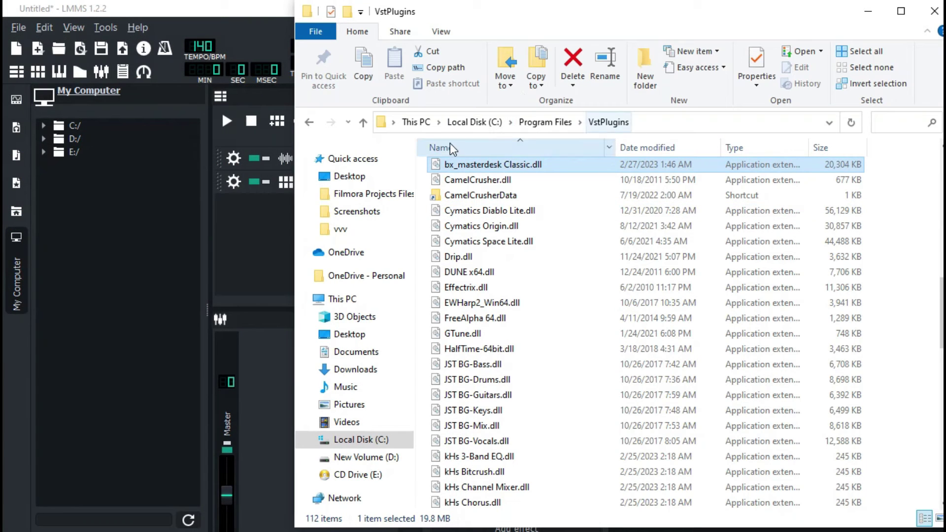